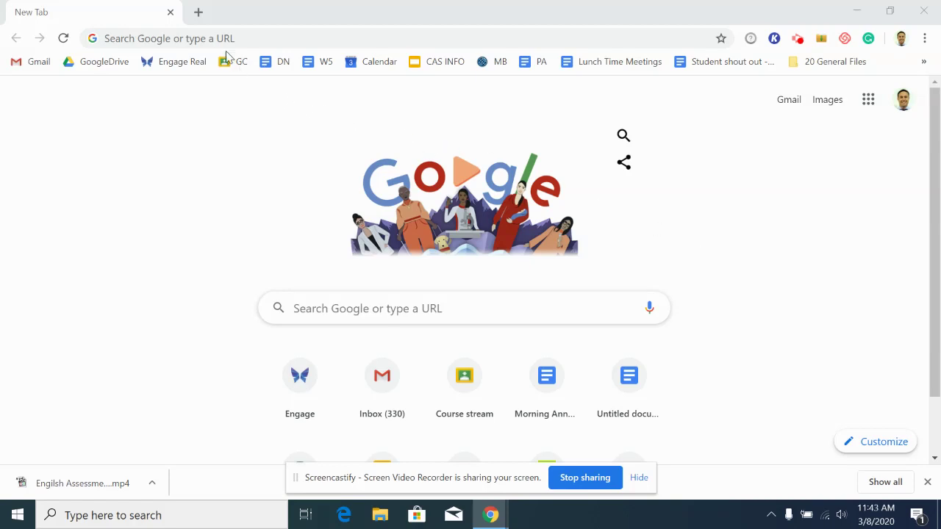
# Open the "Upload your video" assignment from the Online Learning Plan class in Google Classroom in a new browser tab.
pyautogui.click(198, 13)
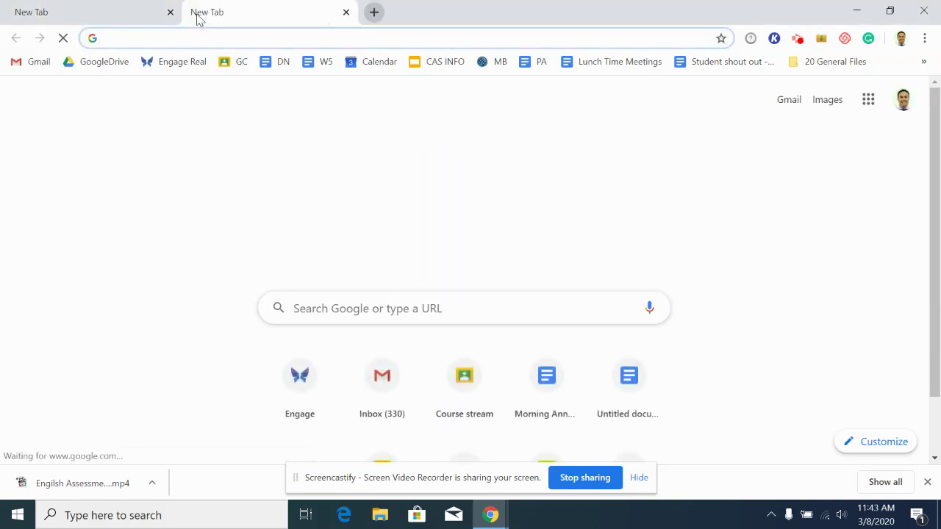
pyautogui.click(232, 63)
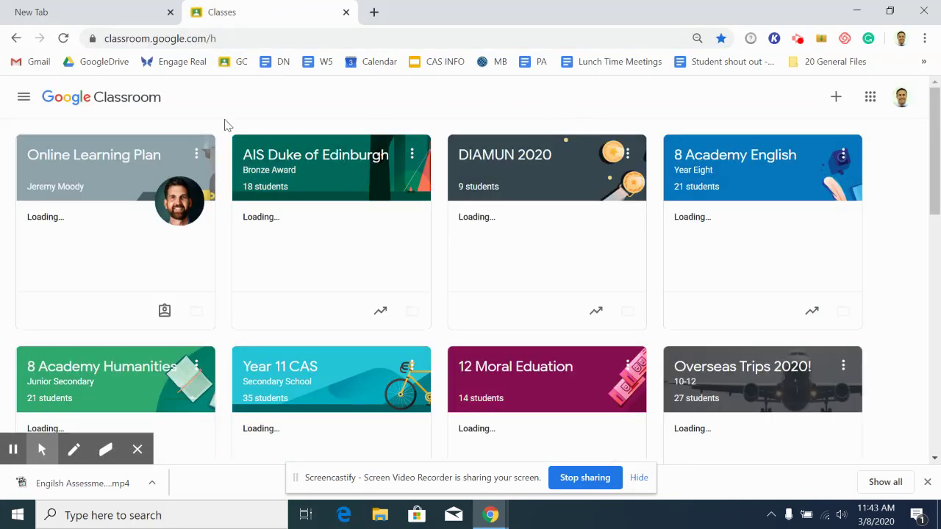
pyautogui.click(76, 155)
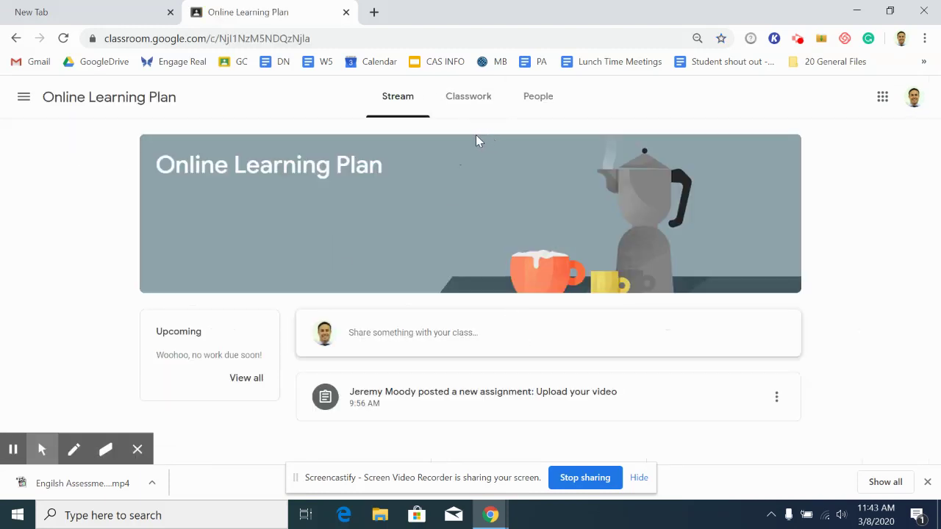
pyautogui.click(478, 100)
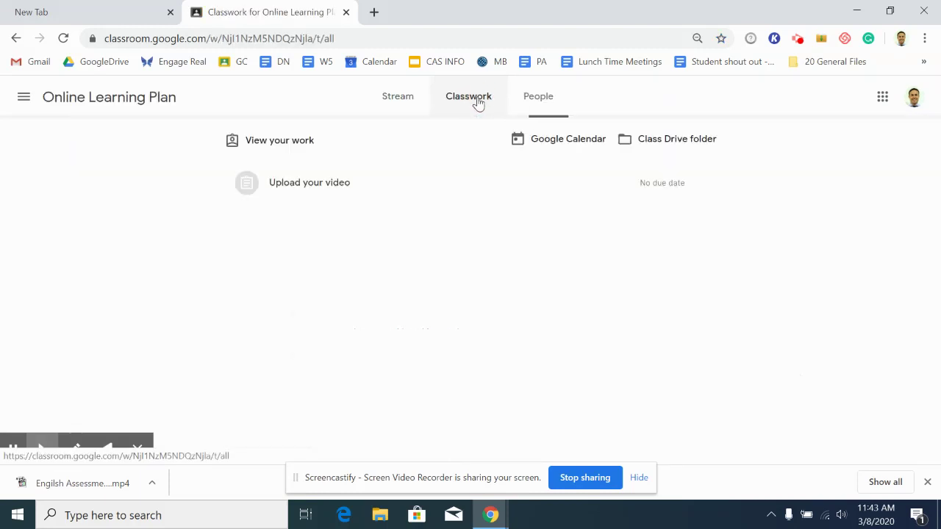
pyautogui.click(404, 189)
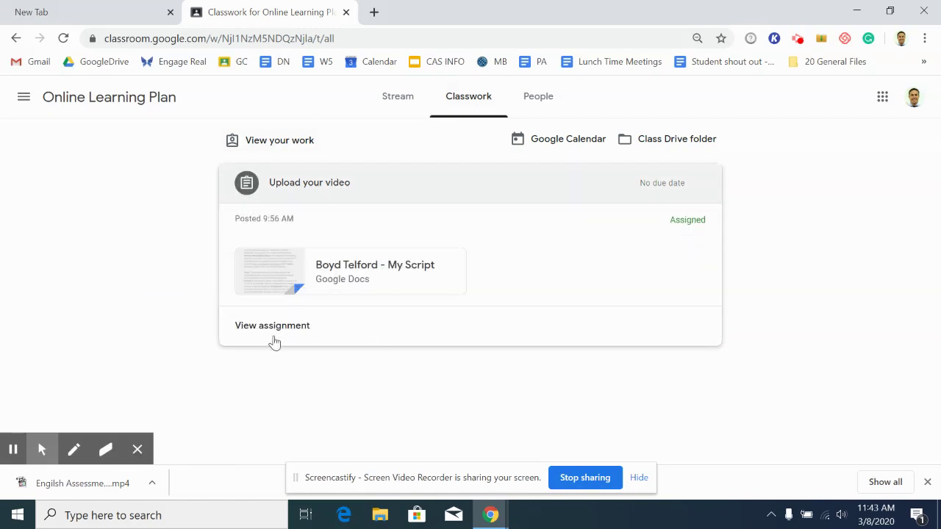
pyautogui.click(272, 326)
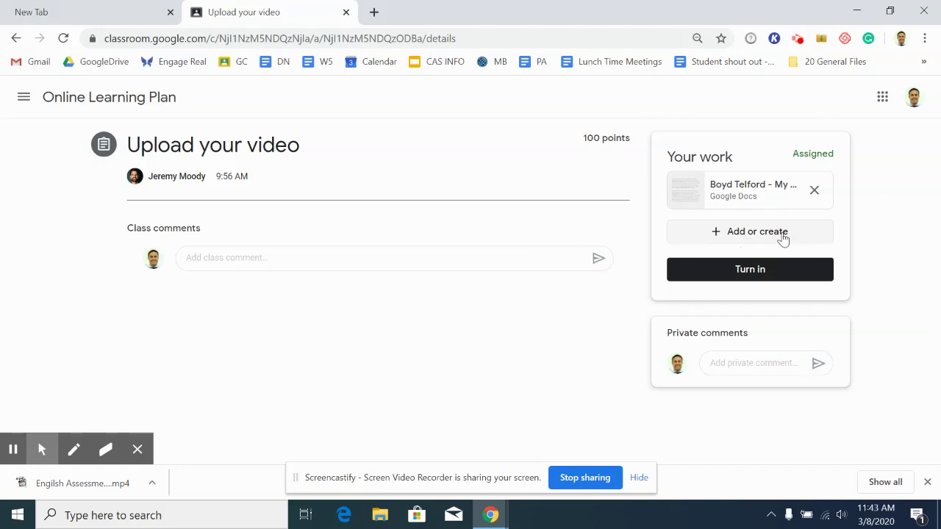
# Upload the desktop file Engilsh Assessment Video1.mp4 as an attachment to the assignment, and remove that attachment again.
pyautogui.click(783, 240)
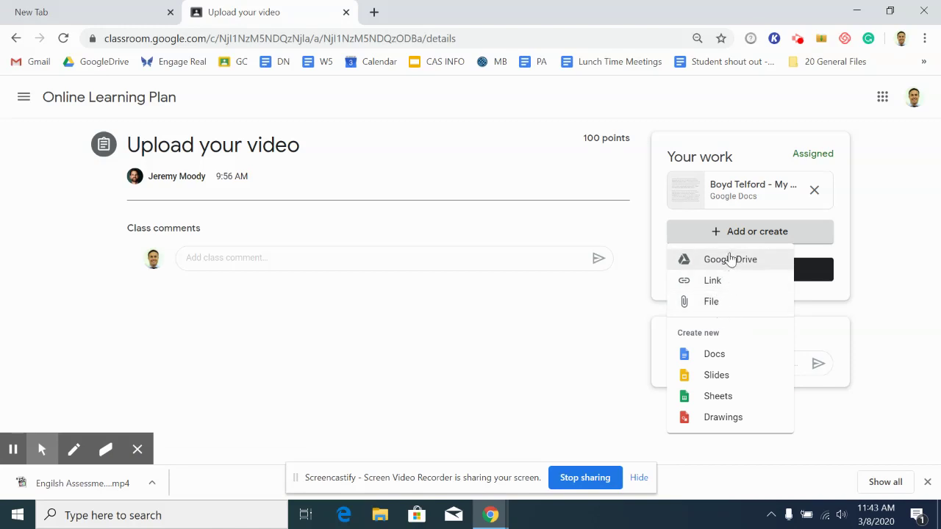
pyautogui.click(721, 307)
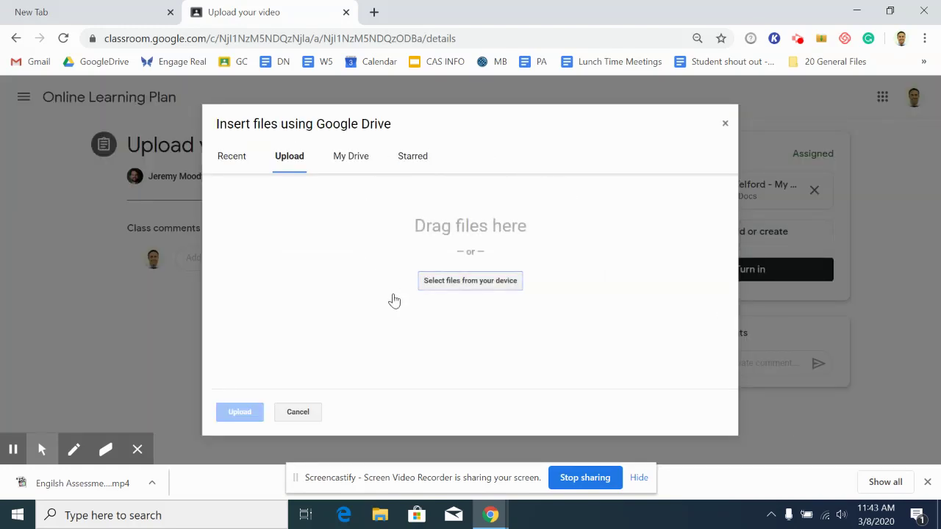
pyautogui.click(504, 287)
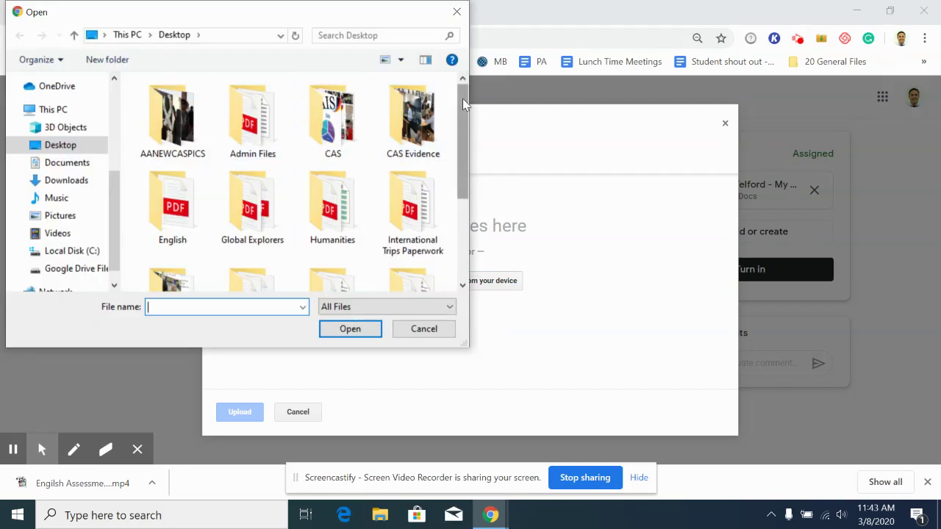
pyautogui.moveTo(462, 99); pyautogui.dragTo(467, 214)
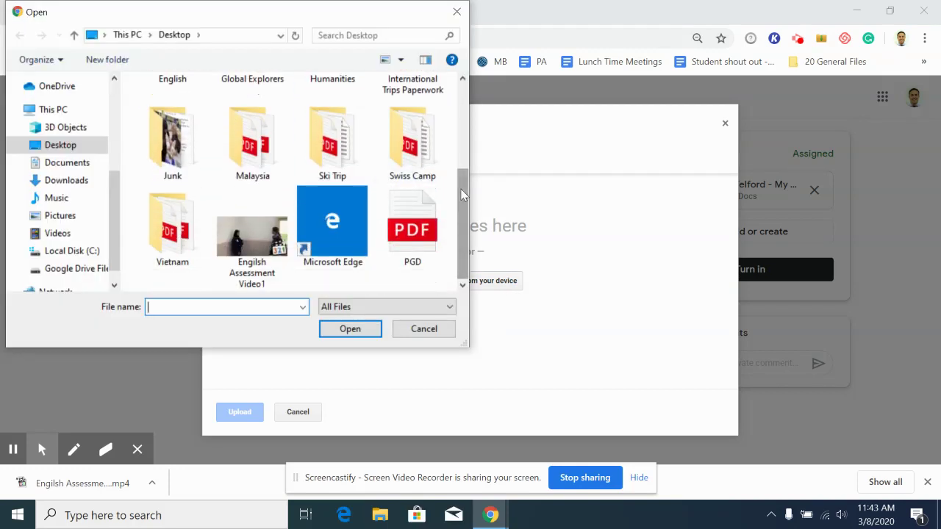
pyautogui.click(257, 237)
pyautogui.moveTo(462, 222); pyautogui.dragTo(473, 181)
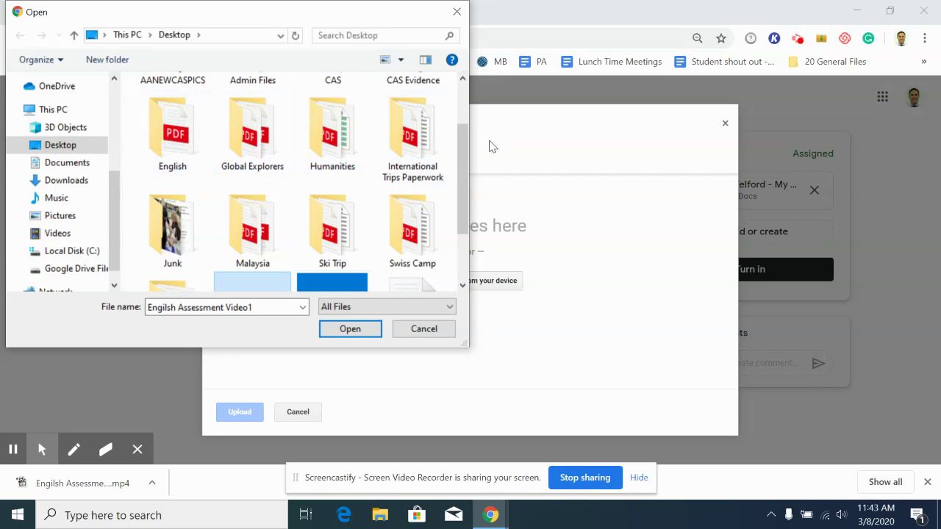
pyautogui.moveTo(457, 170); pyautogui.dragTo(460, 213)
pyautogui.click(263, 234)
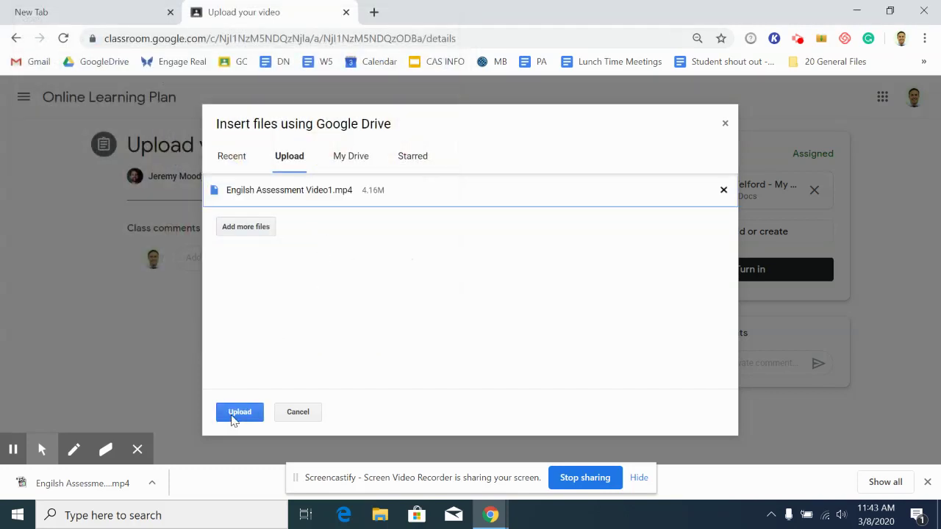
pyautogui.click(234, 416)
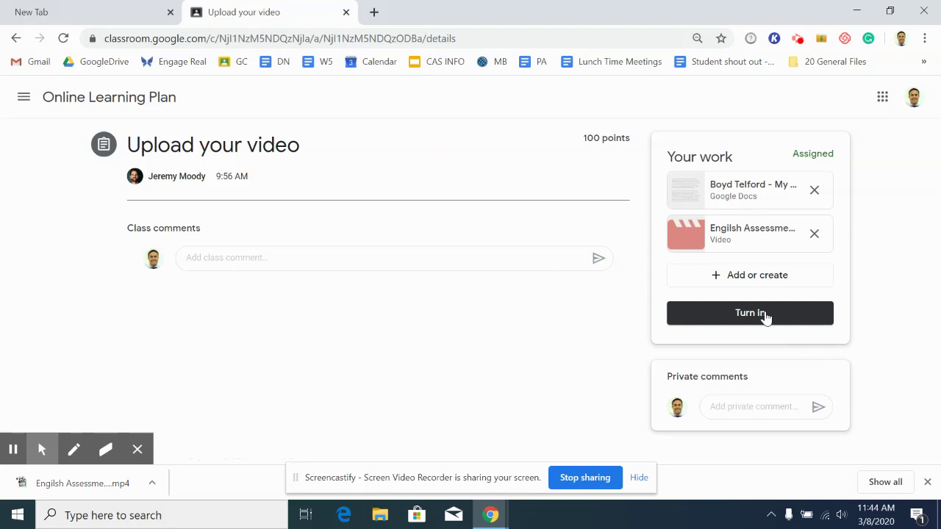
pyautogui.click(817, 242)
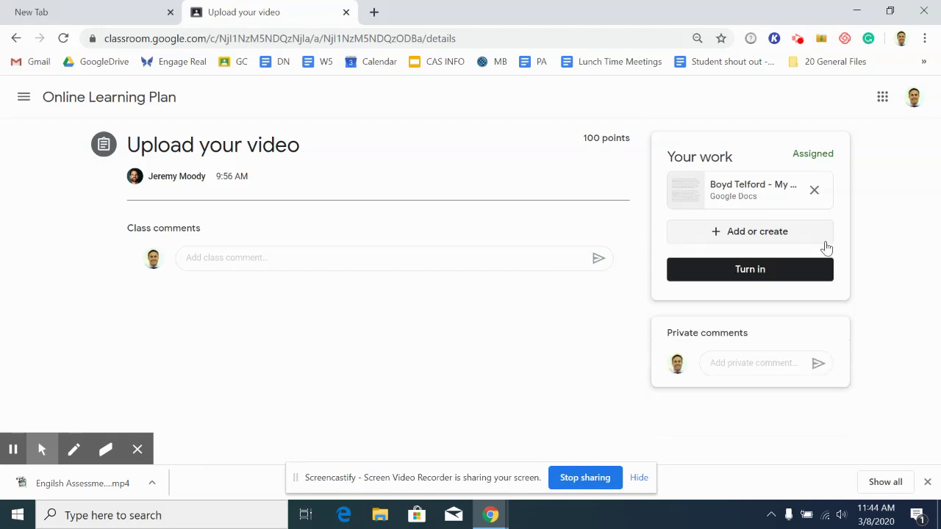
# Search Google Drive for "english", attach English Assessment Video.webm to the assignment, and remove the attachment again.
pyautogui.click(739, 238)
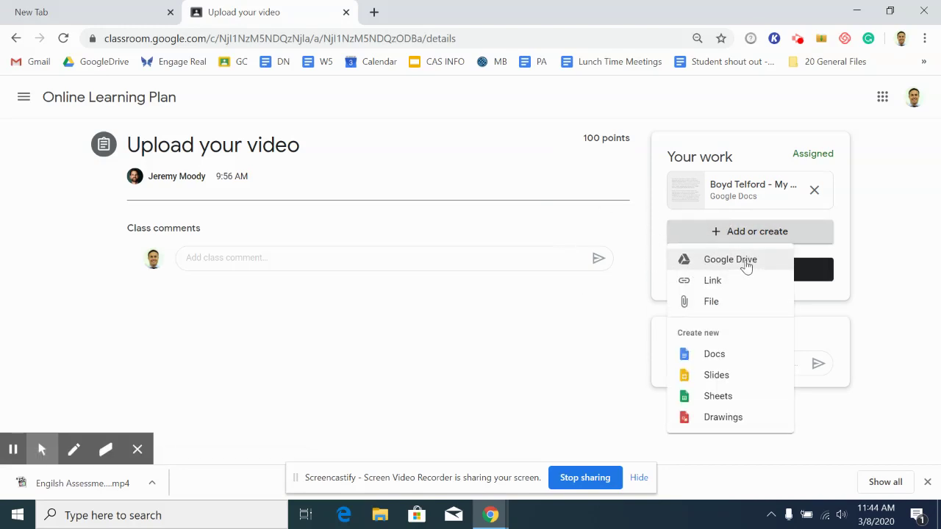
pyautogui.click(747, 262)
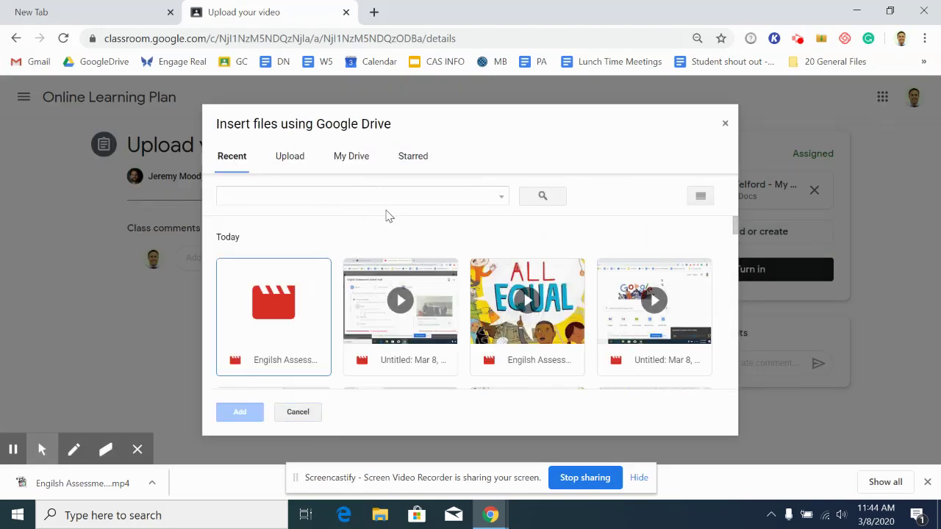
pyautogui.click(298, 315)
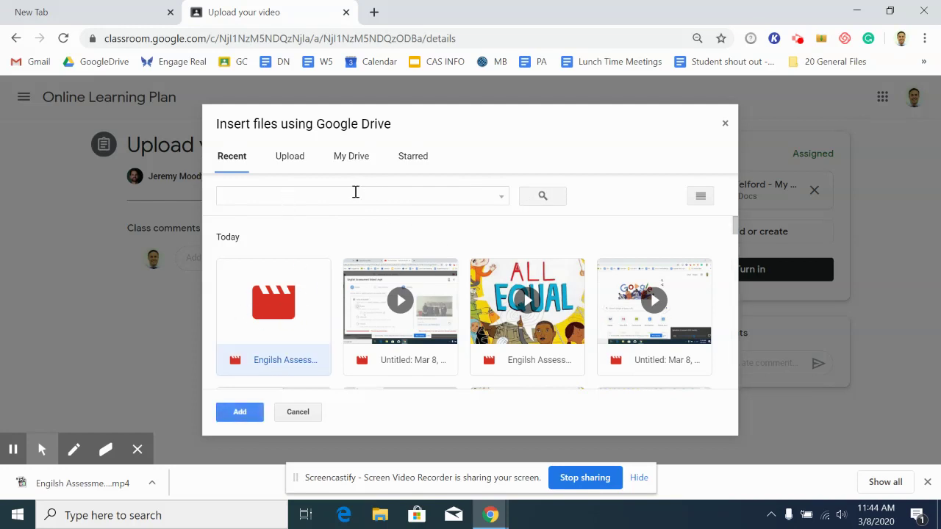
pyautogui.click(355, 194)
pyautogui.write('english')
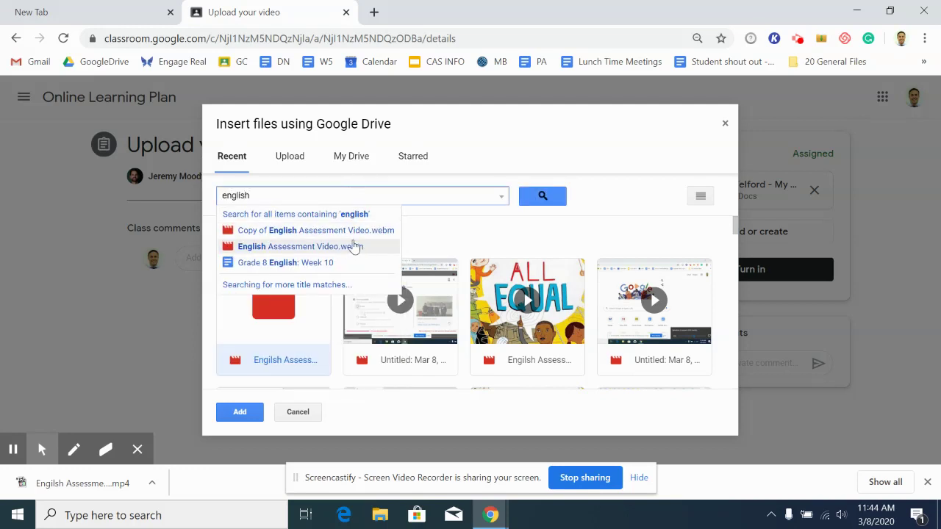
pyautogui.click(332, 249)
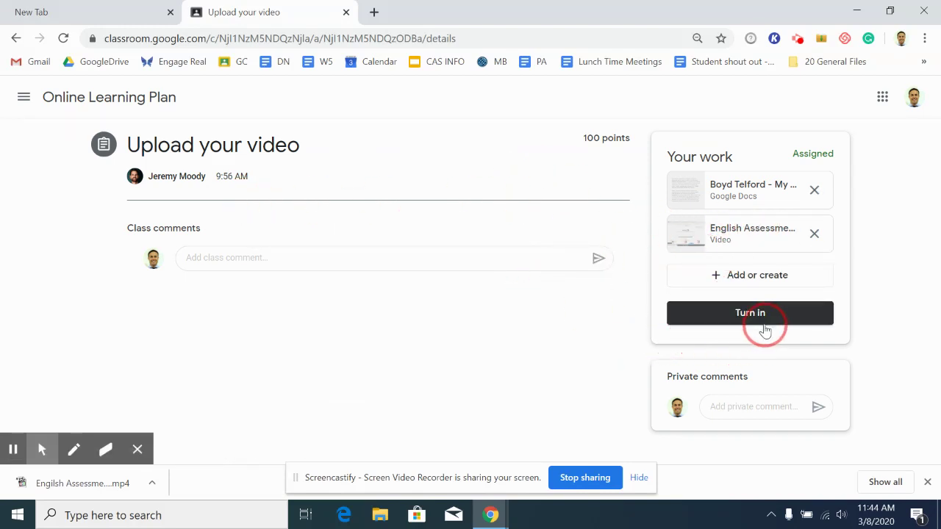
pyautogui.click(814, 233)
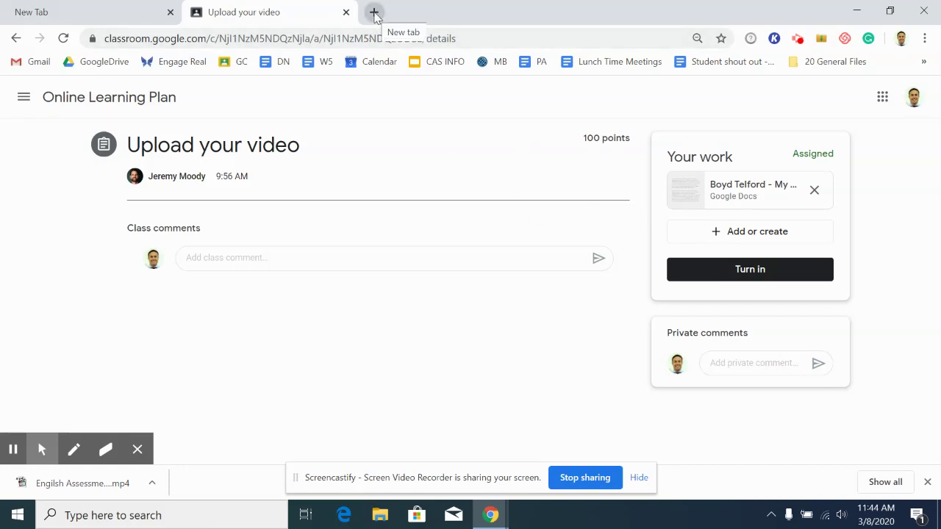
# Open youtube.com in a new browser tab and upload Engilsh Assessment Video1 from the desktop as a new video.
pyautogui.click(374, 12)
pyautogui.write('youtube.com')
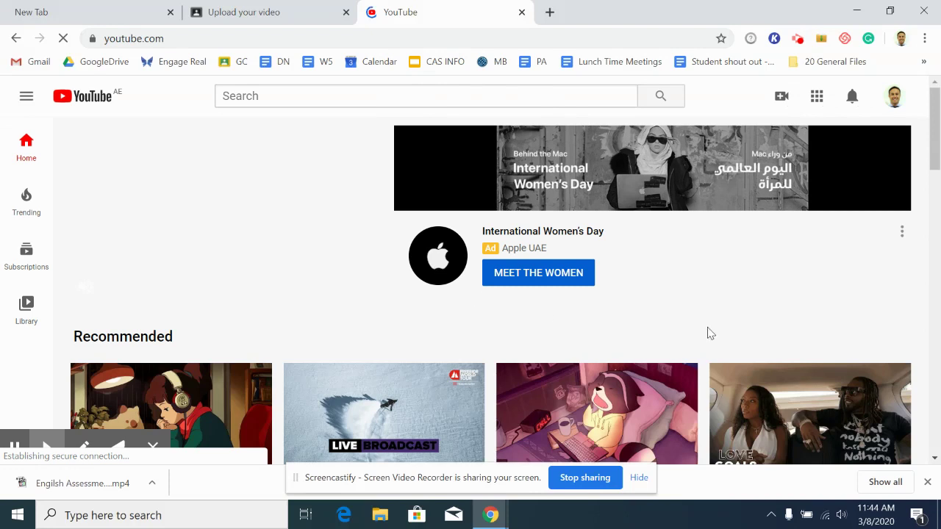
pyautogui.click(781, 101)
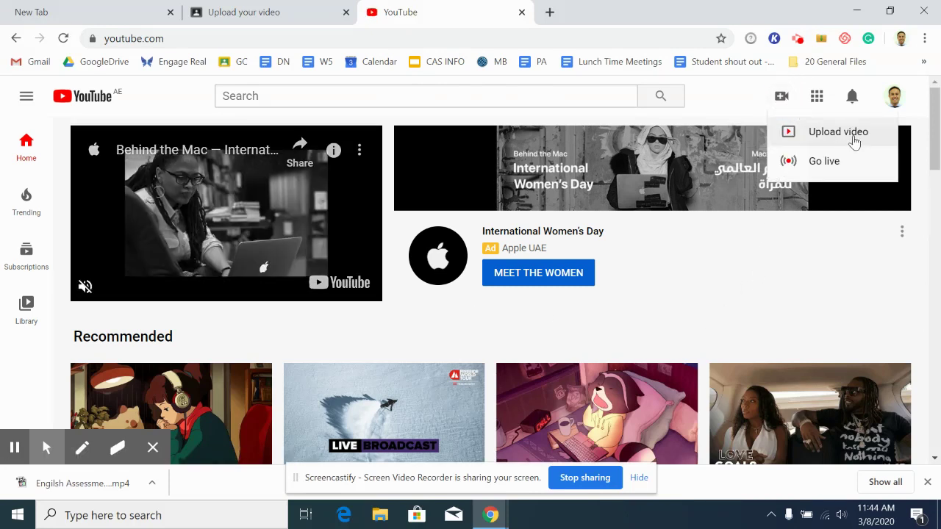
pyautogui.click(812, 131)
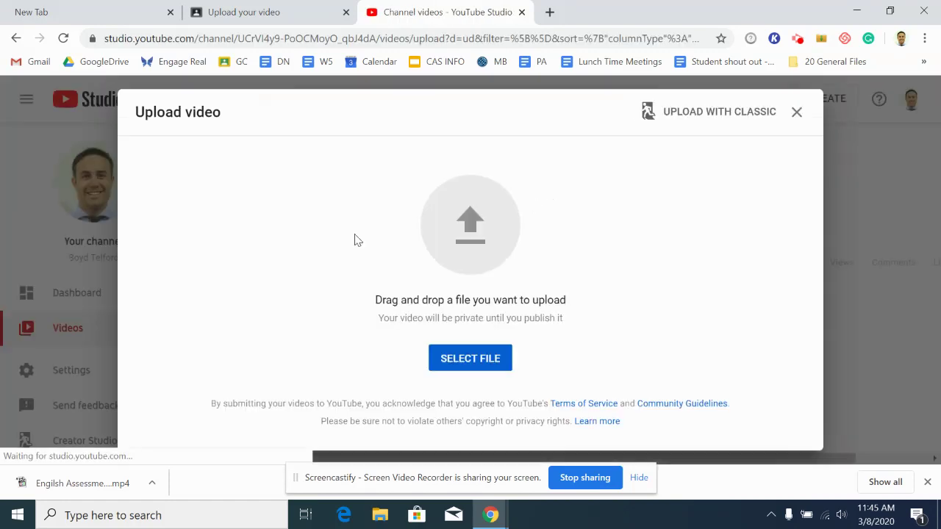
pyautogui.click(489, 362)
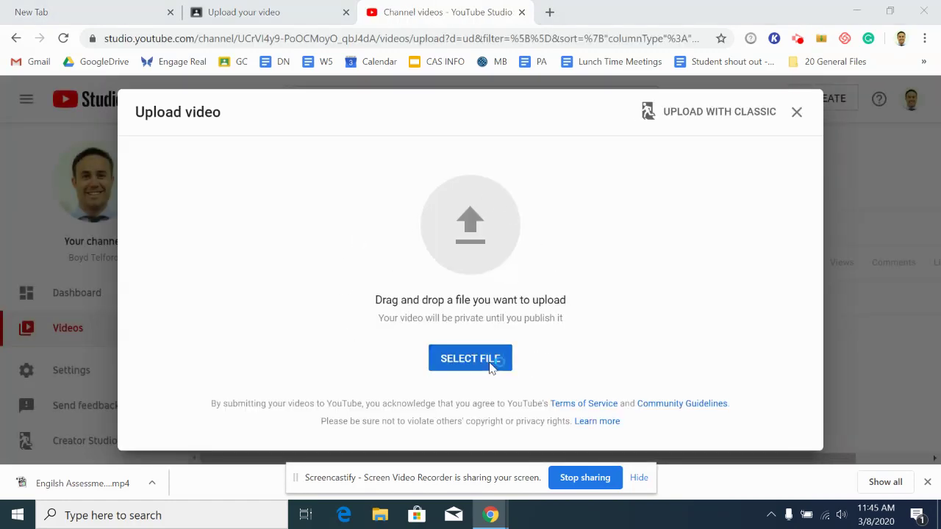
pyautogui.scroll(-3, 386, 125)
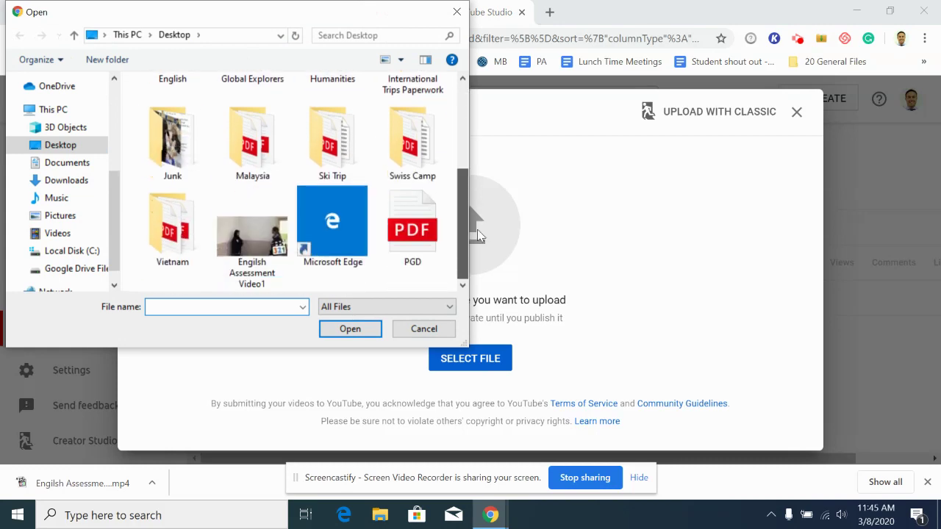
pyautogui.doubleClick(248, 246)
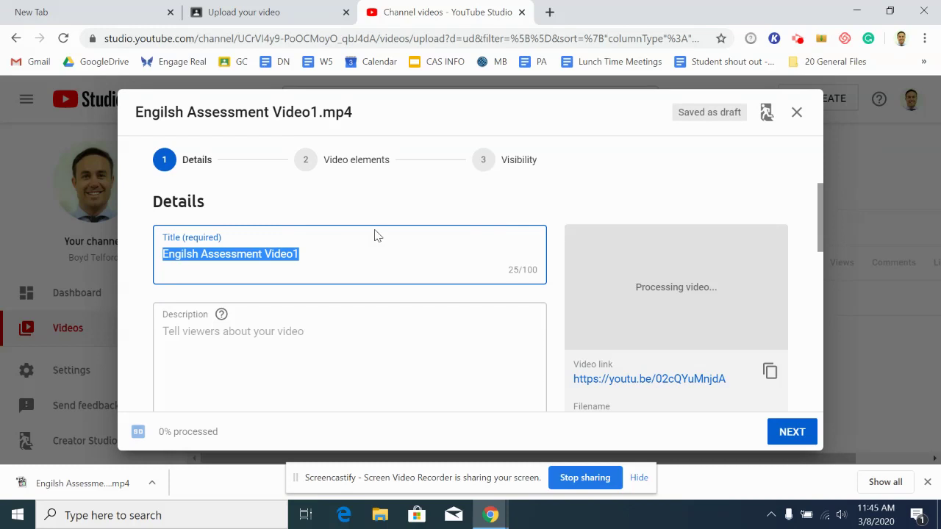
# Declare the video as not made for kids and complete the upload's Details stage.
pyautogui.scroll(-3, 384, 294)
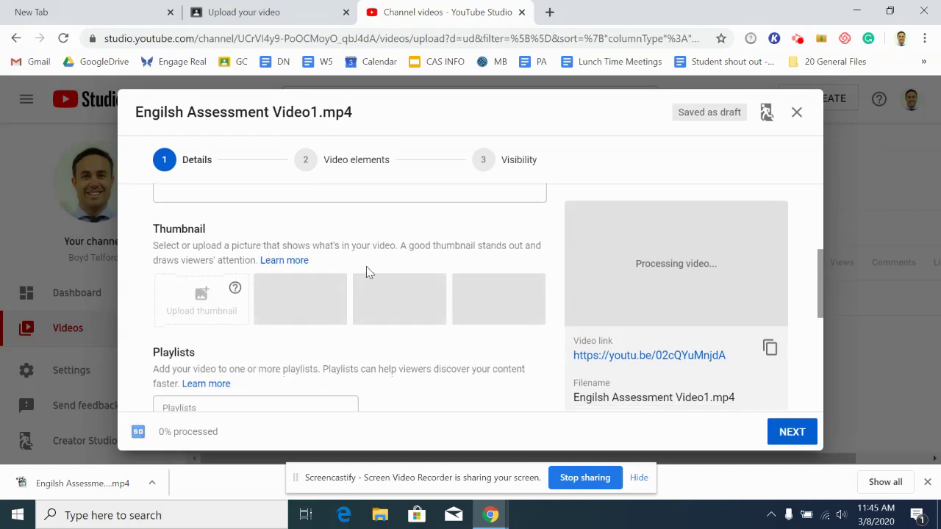
pyautogui.scroll(-5, 367, 272)
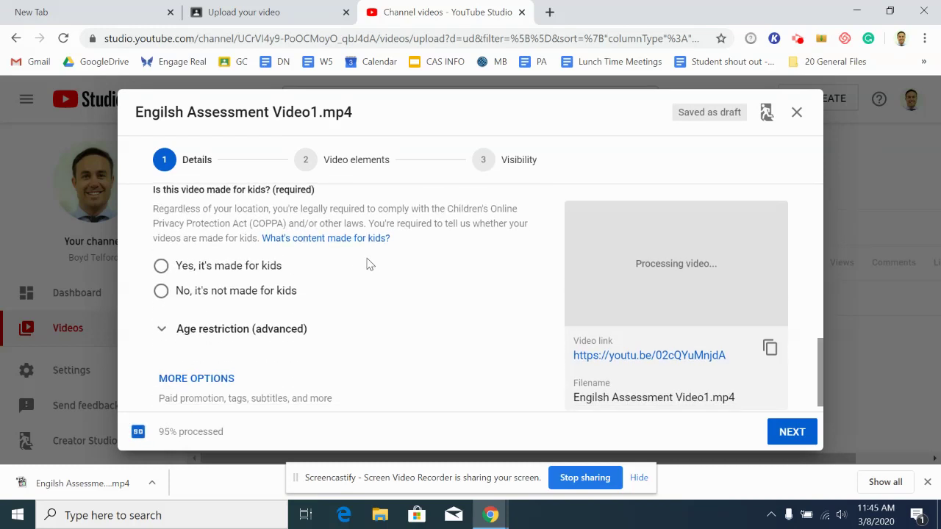
pyautogui.click(160, 291)
pyautogui.scroll(-1, 308, 309)
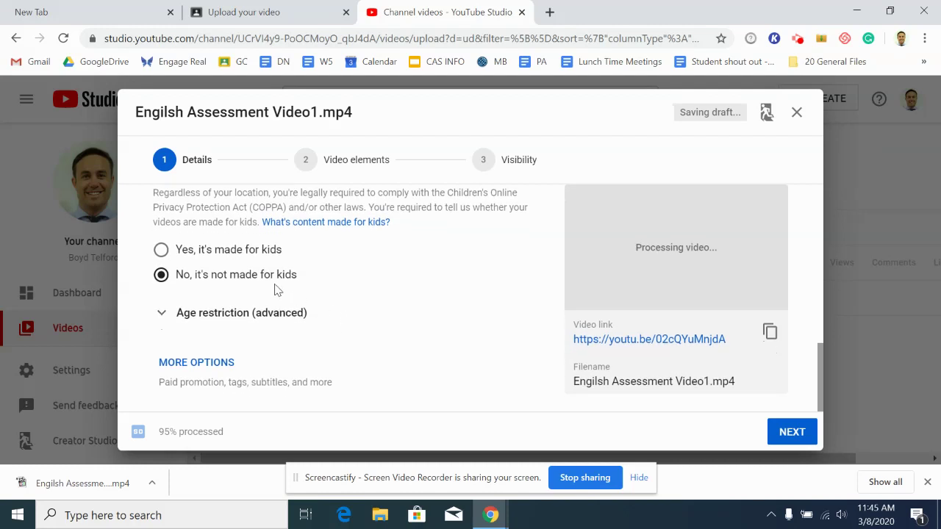
pyautogui.click(794, 433)
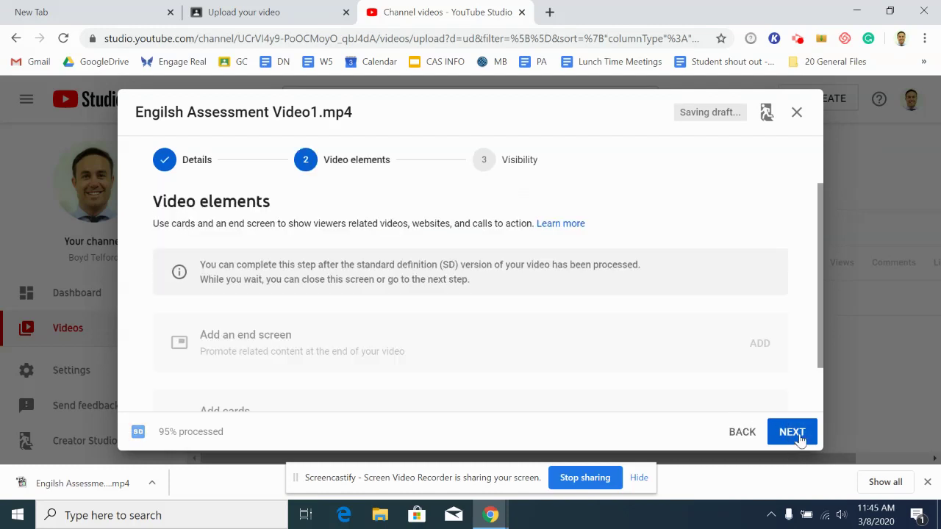
# Skip the video elements and set the video's visibility to Unlisted.
pyautogui.click(785, 436)
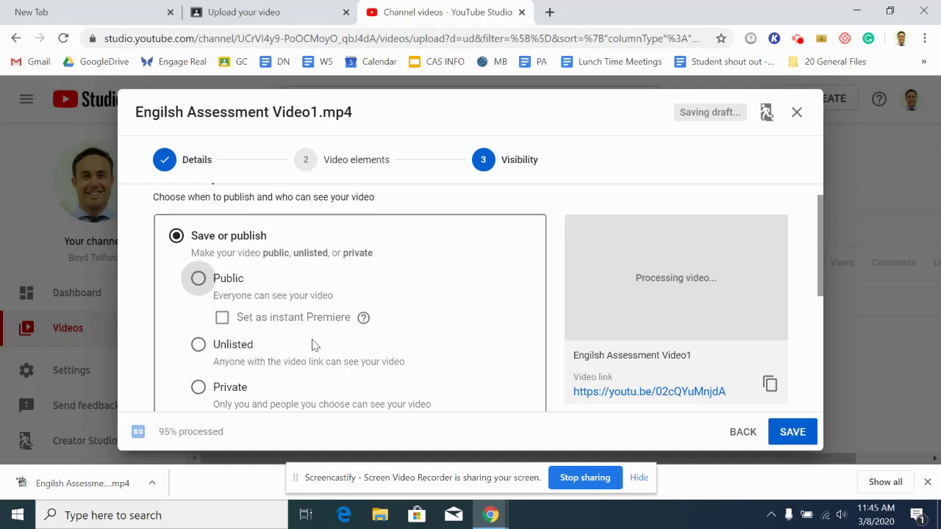
pyautogui.scroll(-1, 255, 281)
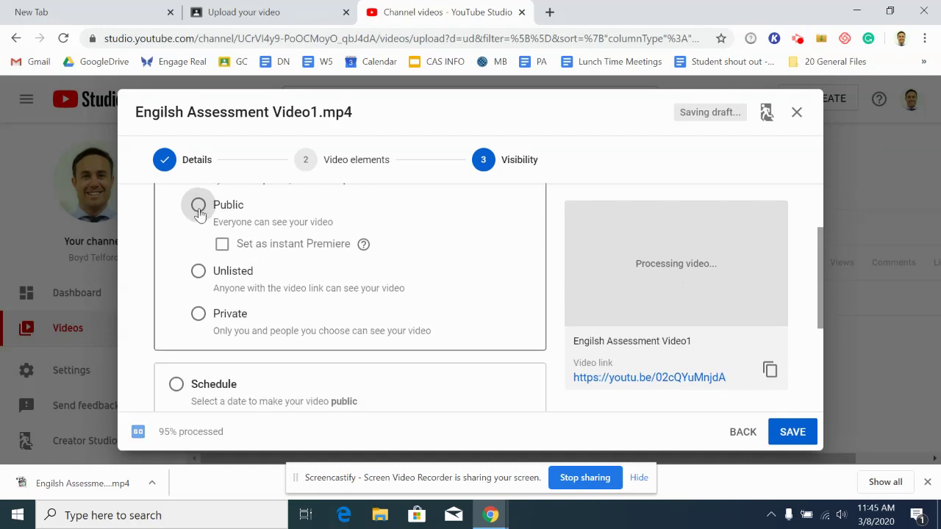
pyautogui.scroll(1, 228, 286)
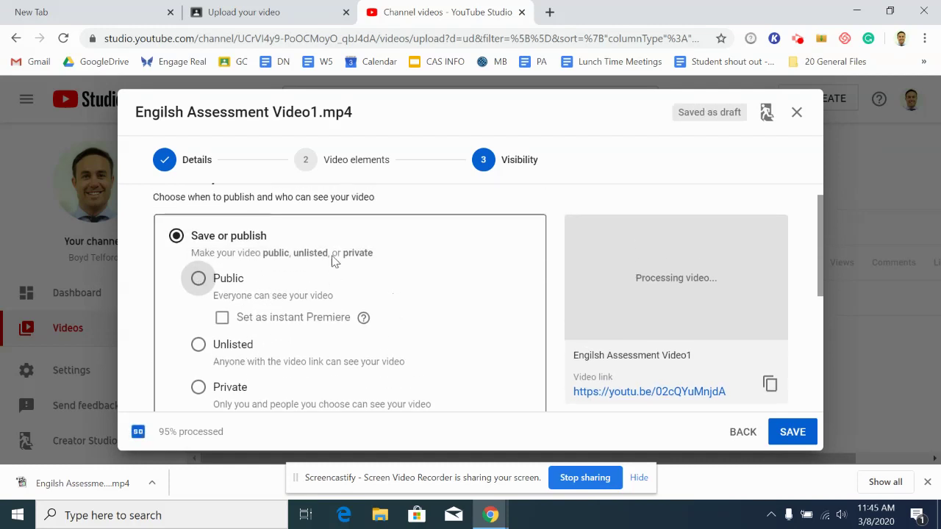
pyautogui.click(199, 345)
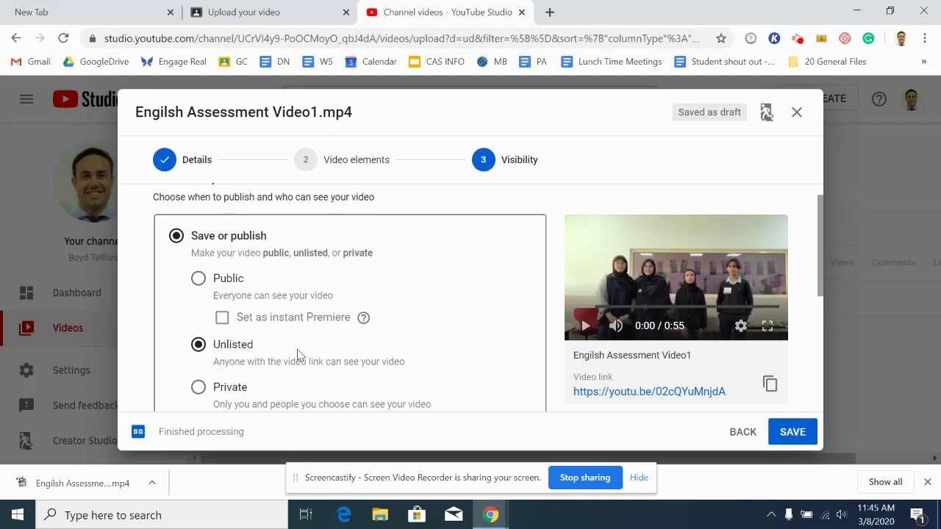
pyautogui.scroll(-1, 268, 302)
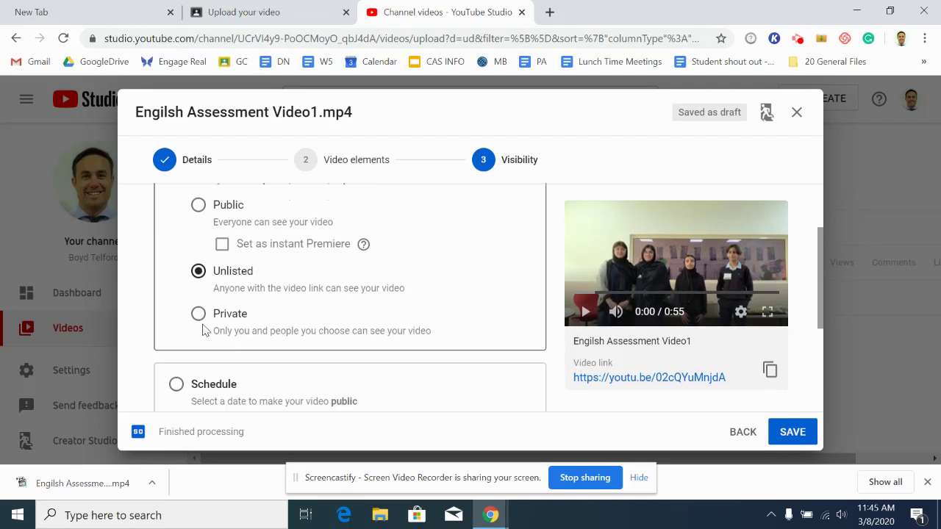
# Save the video with its visibility set to Unlisted and copy its link to the clipboard.
pyautogui.click(199, 314)
pyautogui.click(199, 272)
pyautogui.click(800, 437)
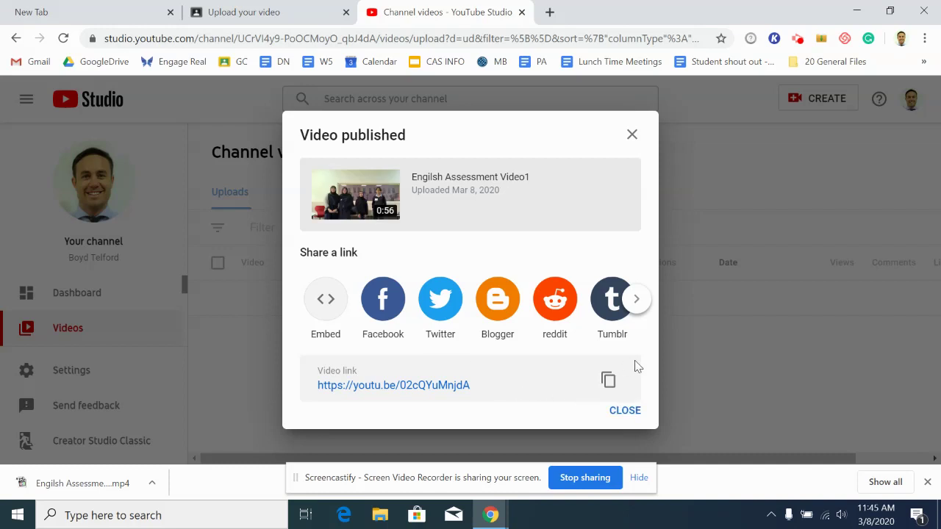
pyautogui.click(608, 380)
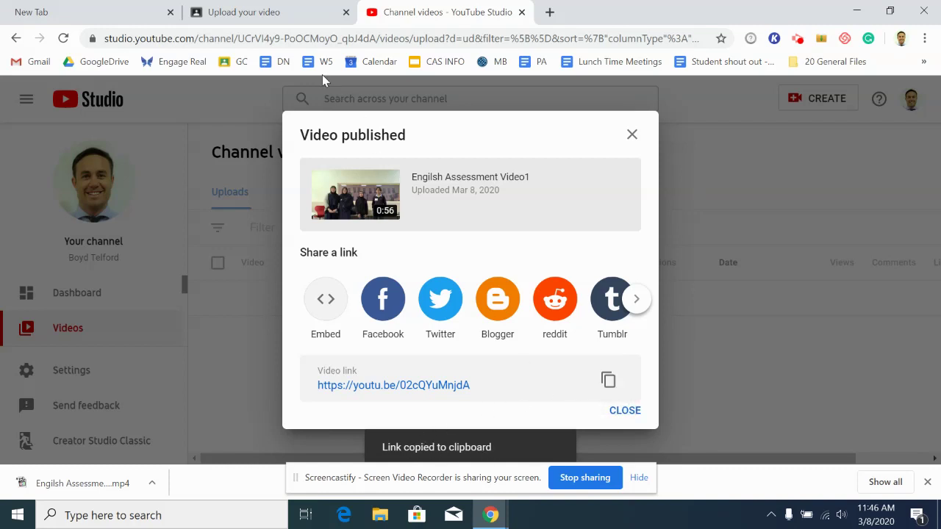
# Return to the "Upload your video" assignment in Google Classroom and attach the copied YouTube video link to the work.
pyautogui.click(272, 12)
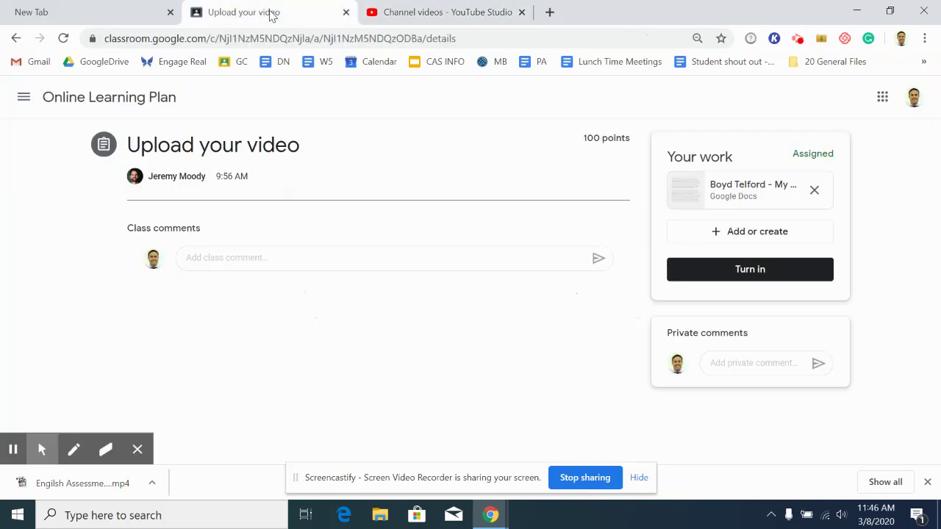
pyautogui.click(730, 231)
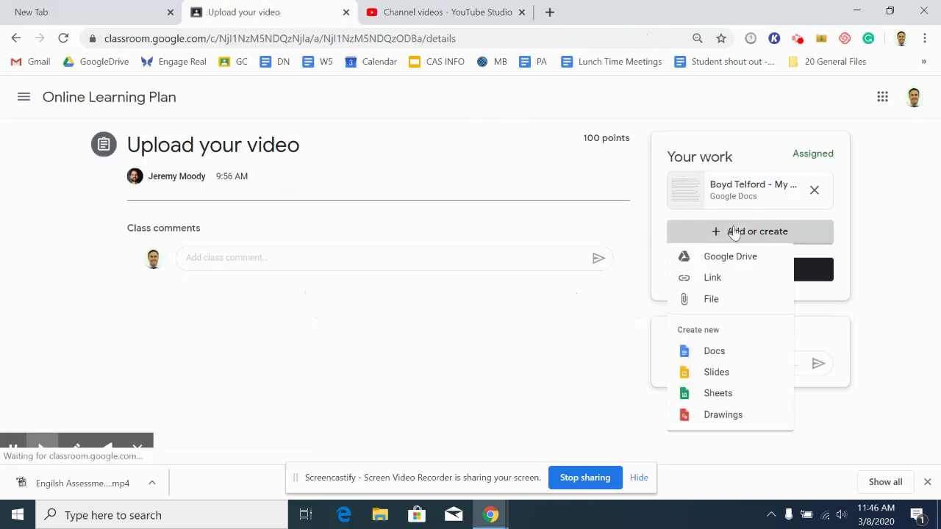
pyautogui.click(713, 283)
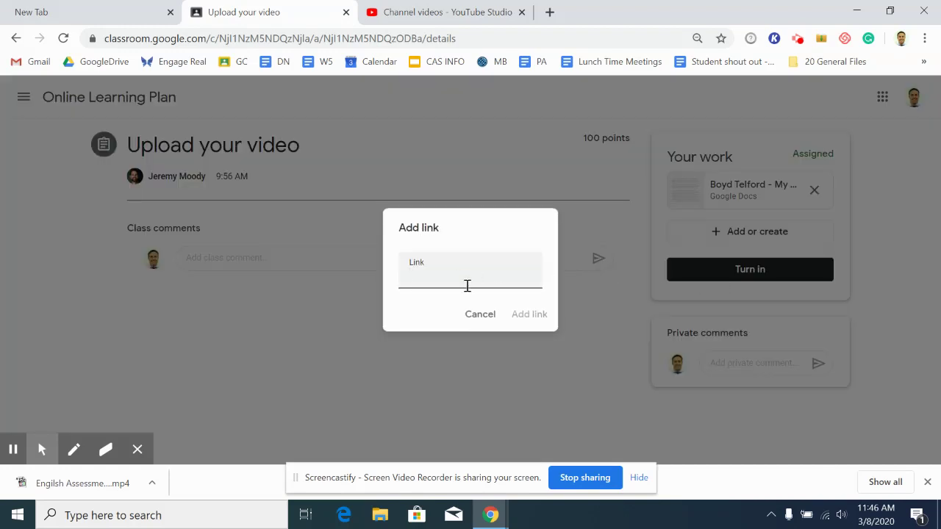
pyautogui.rightClick(487, 275)
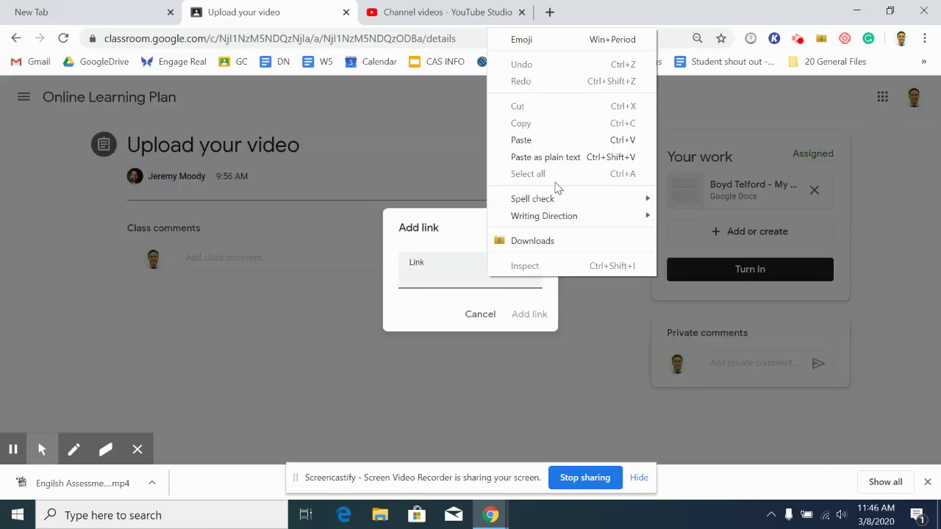
pyautogui.click(541, 139)
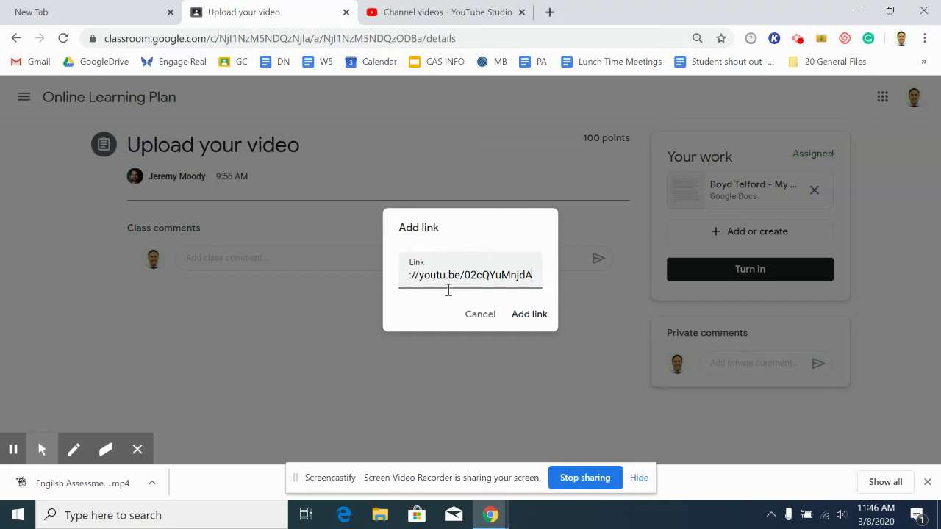
pyautogui.click(530, 316)
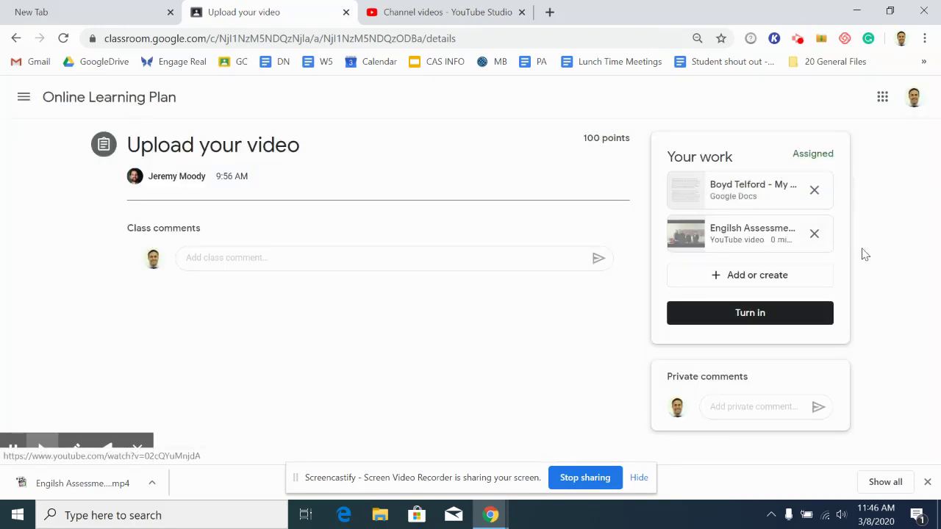
# Open the attached YouTube video from the assignment to check its playback.
pyautogui.click(739, 236)
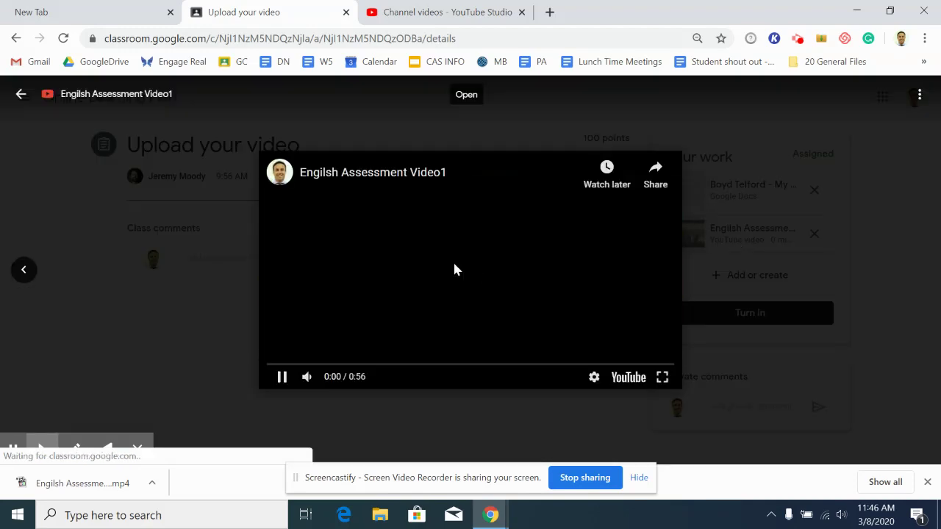
pyautogui.click(360, 383)
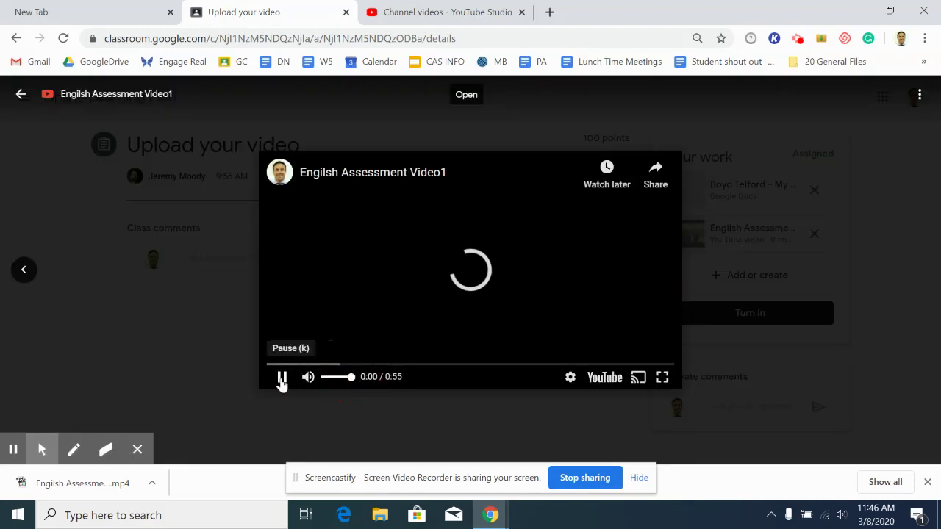